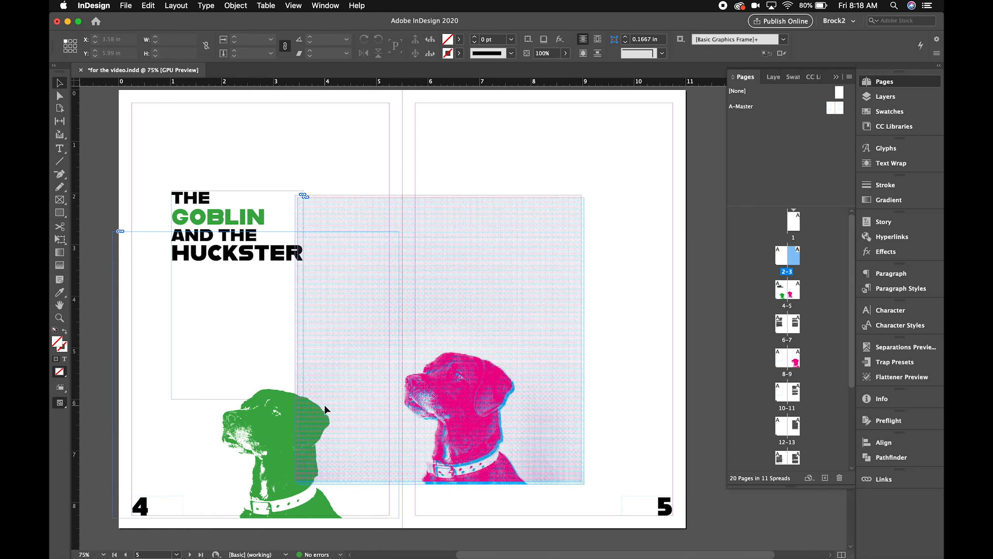
Look through the spreads from page 1 to page 9, examining how the page numbers sit against the artwork.
{"action": "scroll", "coordinate": [601, 303], "scroll_direction": "up", "scroll_amount": 20}
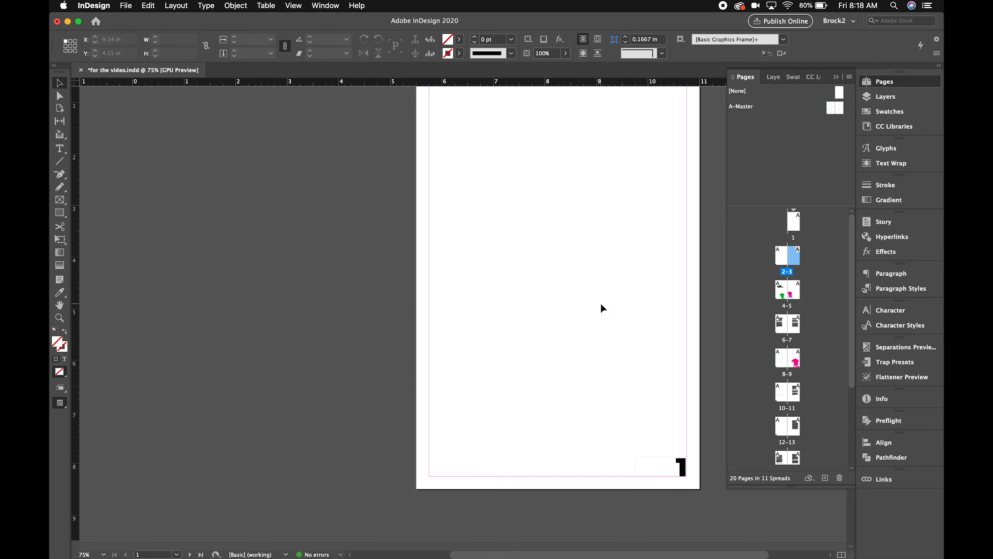
{"action": "scroll", "coordinate": [600, 302], "scroll_direction": "down", "scroll_amount": 10}
{"action": "scroll", "coordinate": [601, 302], "scroll_direction": "up", "scroll_amount": 2}
{"action": "scroll", "coordinate": [601, 307], "scroll_direction": "down", "scroll_amount": 2}
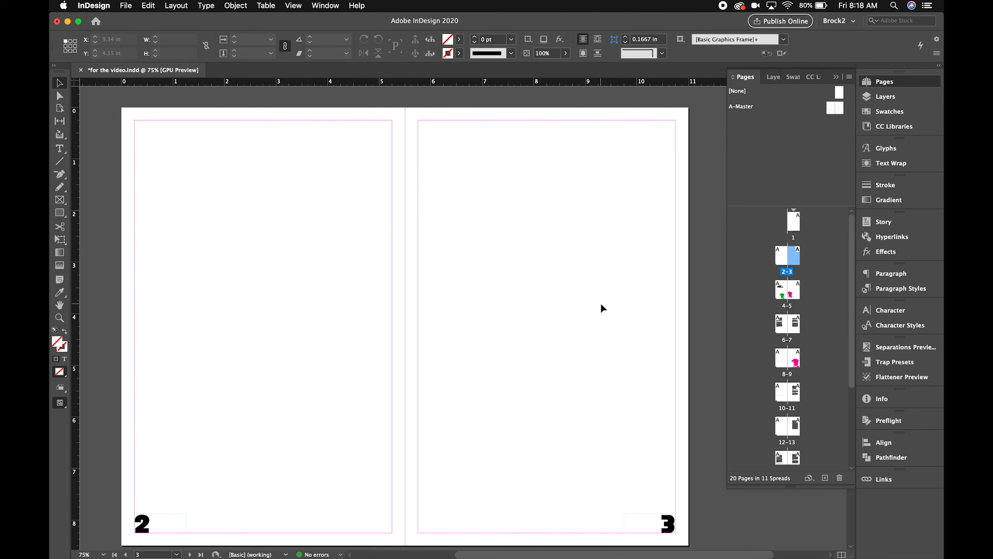
{"action": "scroll", "coordinate": [603, 308], "scroll_direction": "down", "scroll_amount": 20}
{"action": "scroll", "coordinate": [602, 308], "scroll_direction": "down", "scroll_amount": 7}
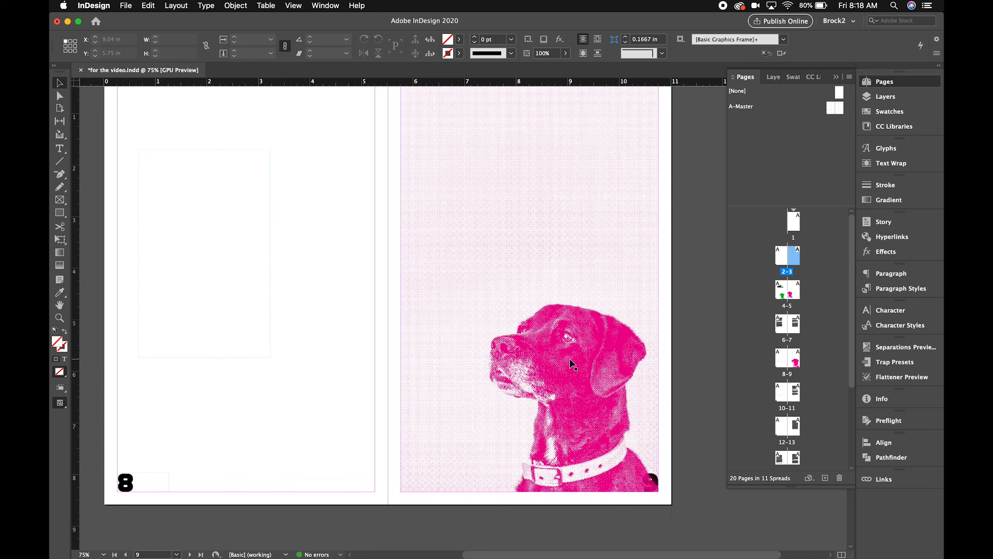
{"action": "scroll", "coordinate": [575, 368], "scroll_direction": "up", "scroll_amount": 3}
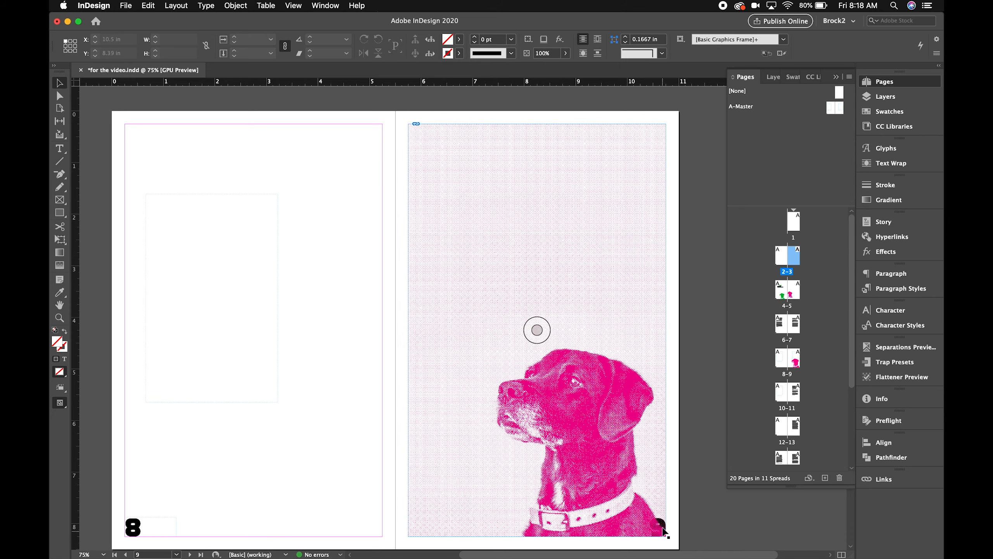
{"action": "scroll", "coordinate": [573, 385], "scroll_direction": "up", "scroll_amount": 15}
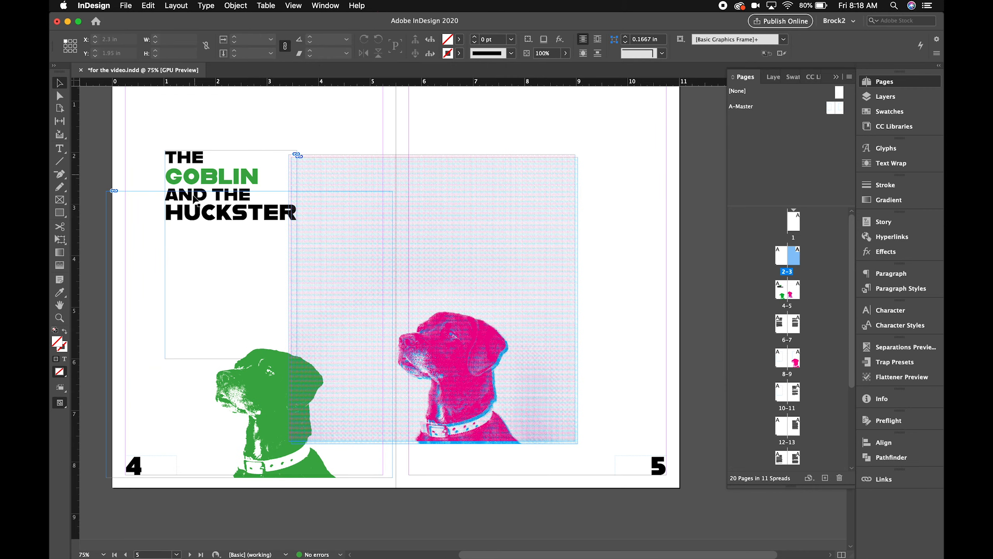
{"action": "scroll", "coordinate": [272, 251], "scroll_direction": "down", "scroll_amount": 8}
{"action": "scroll", "coordinate": [273, 251], "scroll_direction": "down", "scroll_amount": 8}
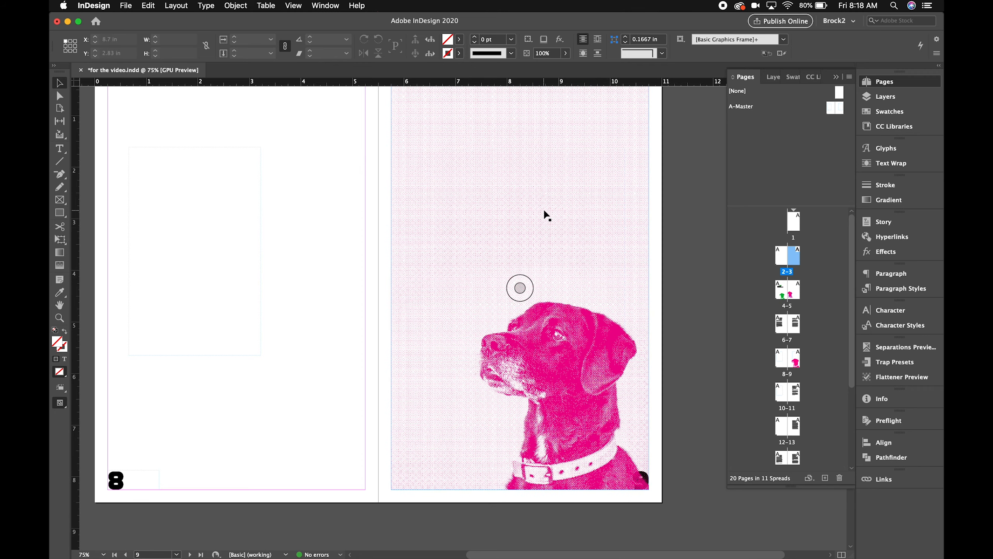
{"action": "scroll", "coordinate": [546, 216], "scroll_direction": "up", "scroll_amount": 12}
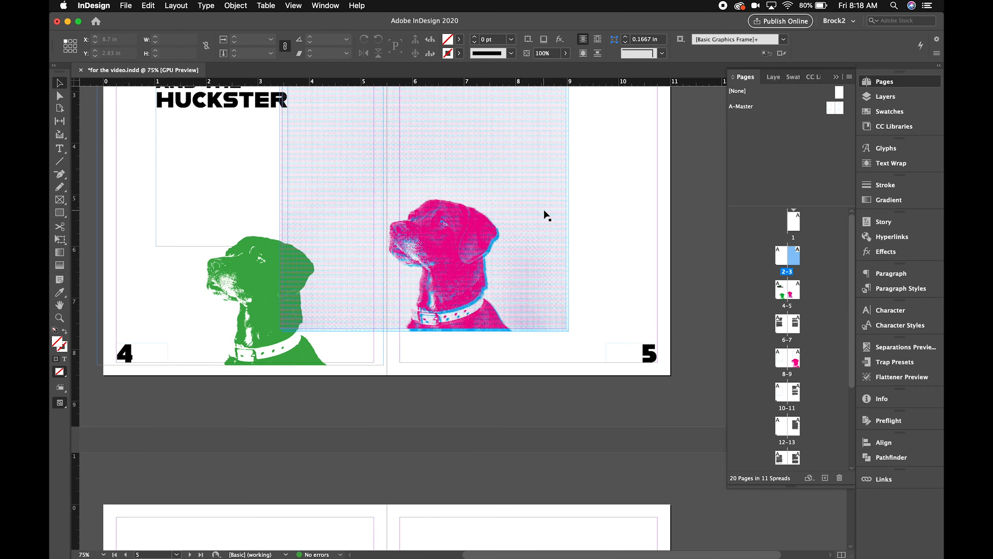
{"action": "scroll", "coordinate": [543, 208], "scroll_direction": "up", "scroll_amount": 5}
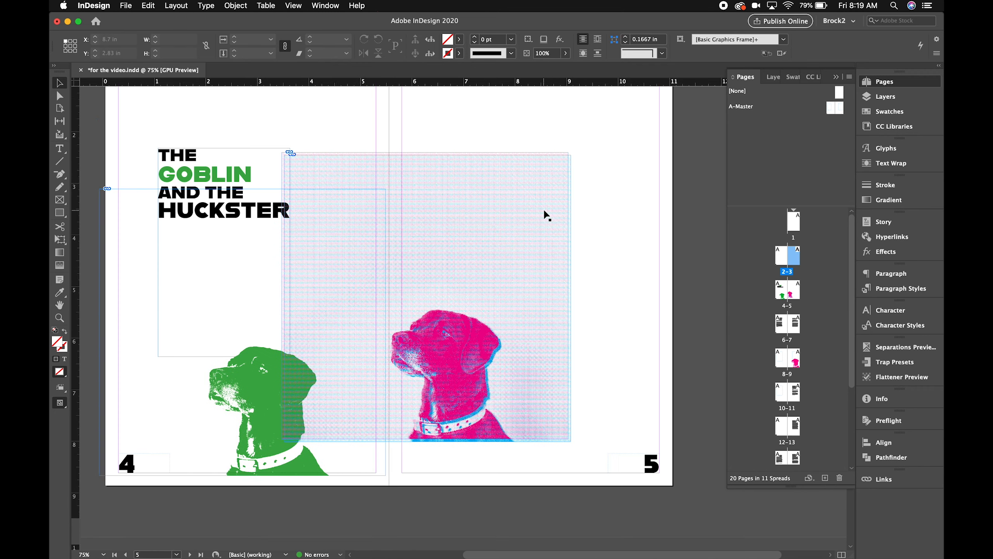
{"action": "scroll", "coordinate": [652, 207], "scroll_direction": "left", "scroll_amount": 2}
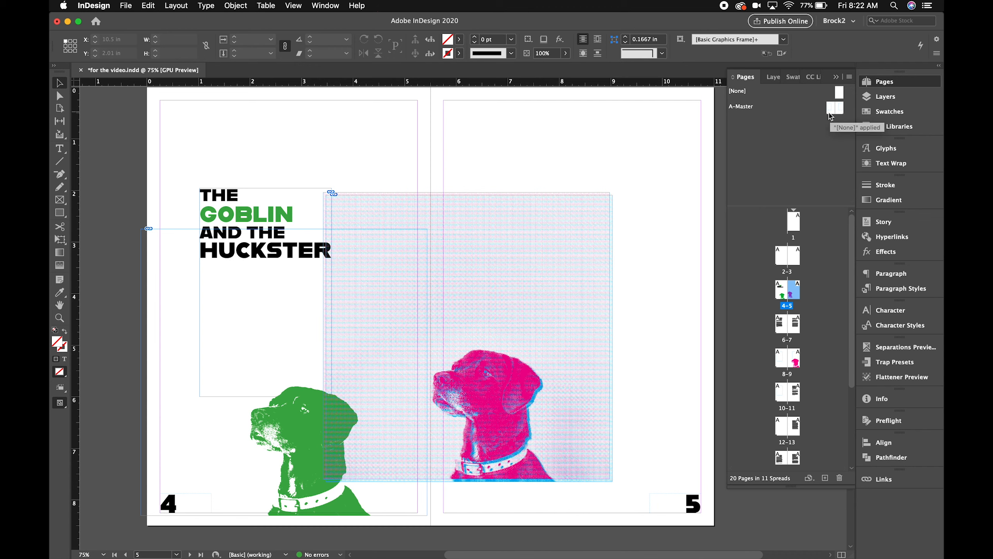
Apply the [None] master to page 4.
{"action": "right_click", "coordinate": [781, 123]}
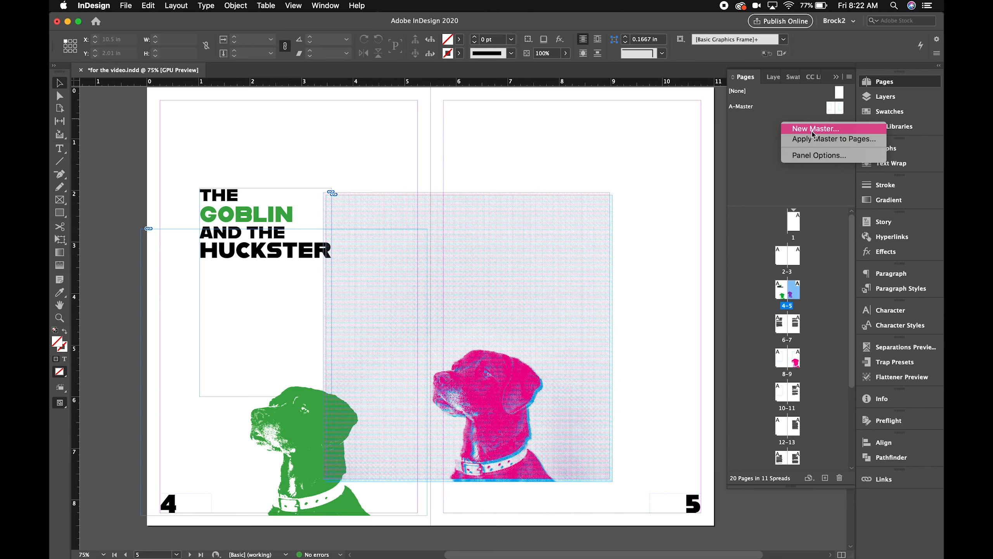
{"action": "left_click", "coordinate": [770, 137]}
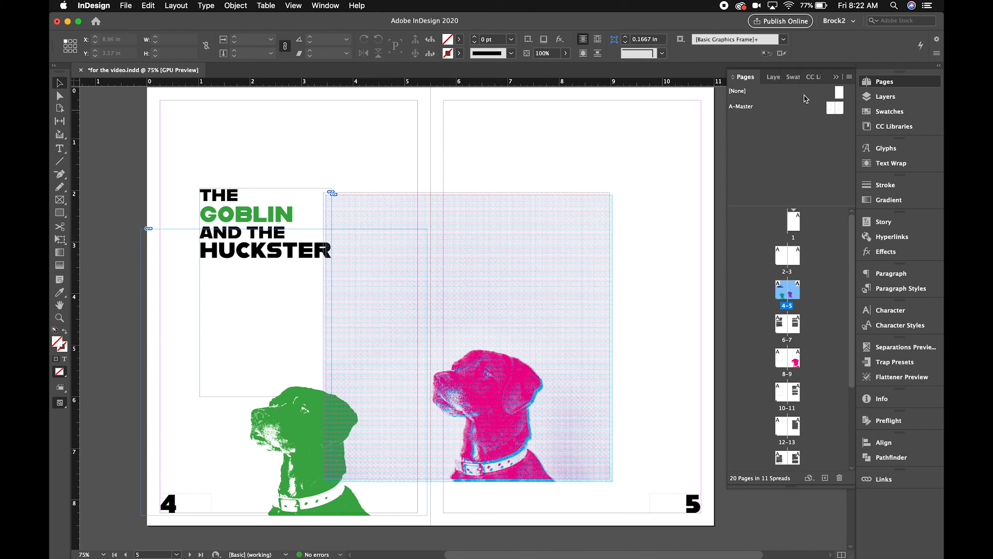
{"action": "left_click_drag", "start_coordinate": [840, 96], "coordinate": [782, 291]}
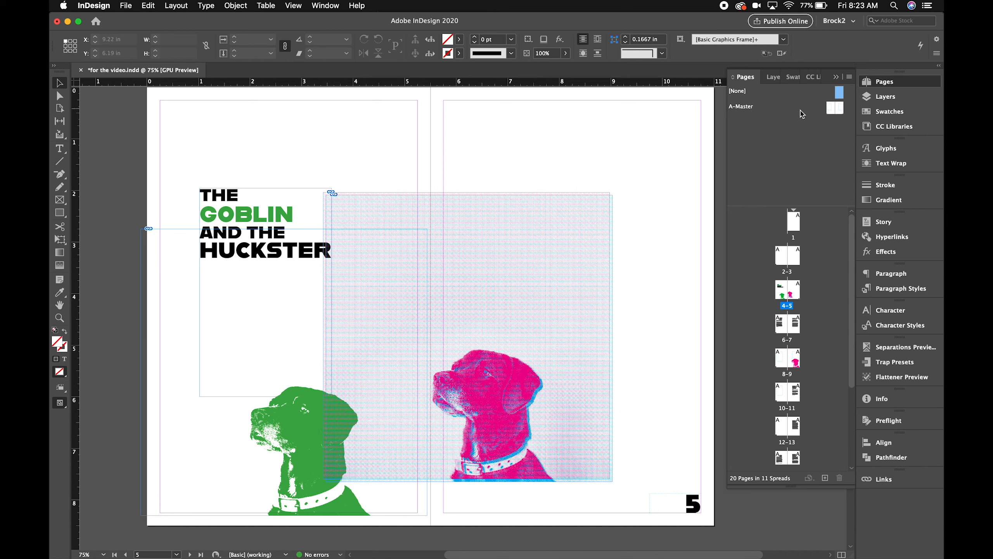
{"action": "left_click_drag", "start_coordinate": [840, 91], "coordinate": [779, 295]}
Go to the 8–9 spread and try to apply the [None] master to page 9.
{"action": "double_click", "coordinate": [798, 359]}
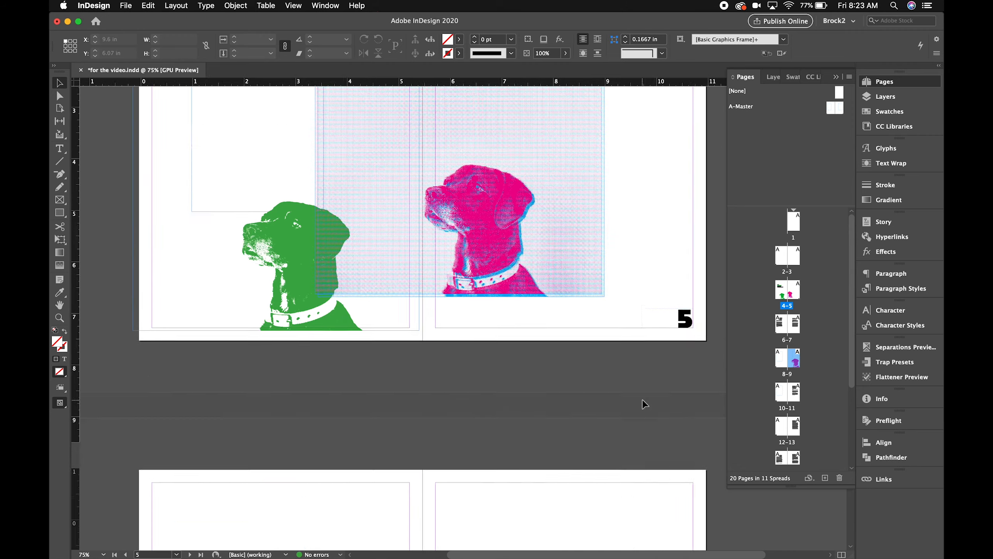
{"action": "scroll", "coordinate": [643, 400], "scroll_direction": "down", "scroll_amount": 3}
{"action": "scroll", "coordinate": [643, 400], "scroll_direction": "up", "scroll_amount": 2}
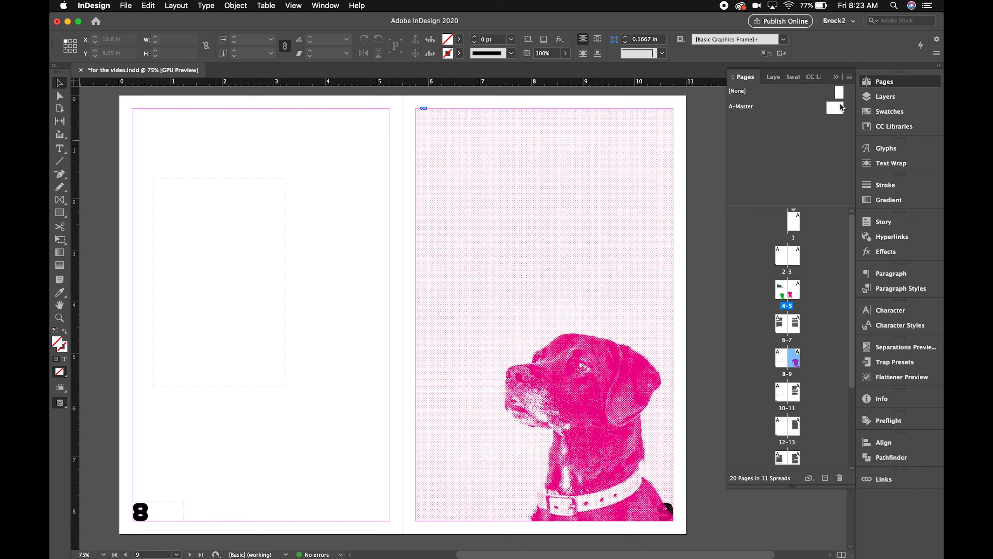
{"action": "left_click_drag", "start_coordinate": [840, 95], "coordinate": [798, 367]}
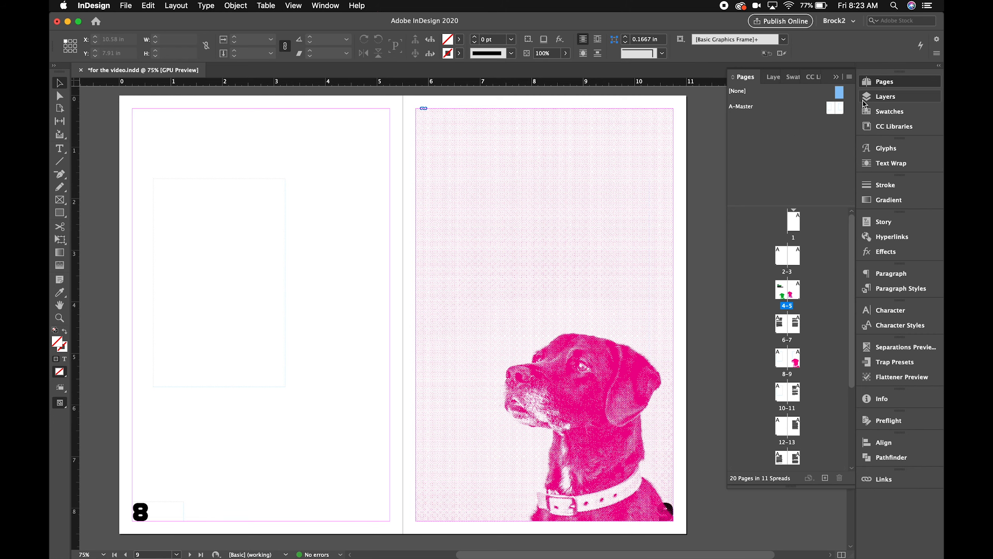
Open the A-Master spread and cut both page number frames from it.
{"action": "double_click", "coordinate": [832, 110]}
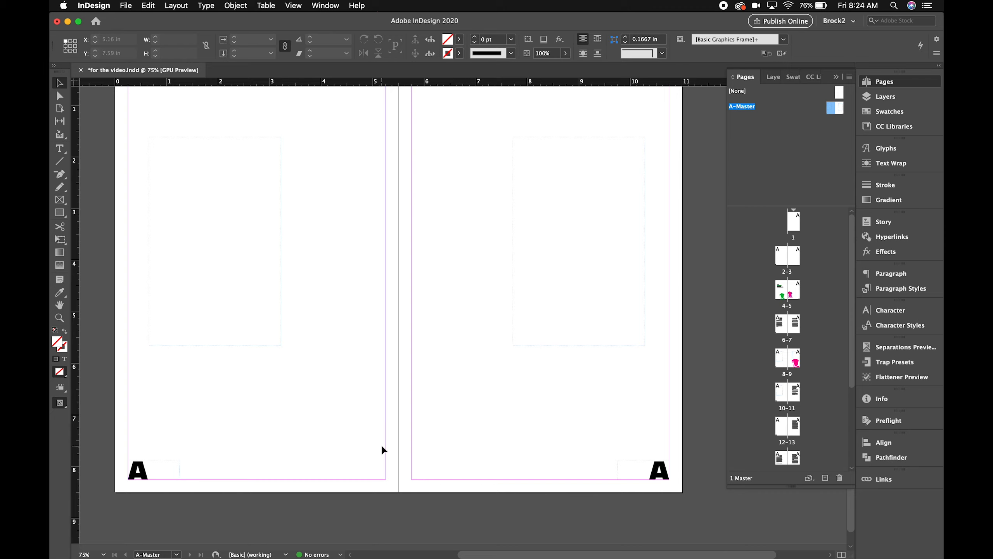
{"action": "left_click_drag", "start_coordinate": [120, 432], "coordinate": [697, 495]}
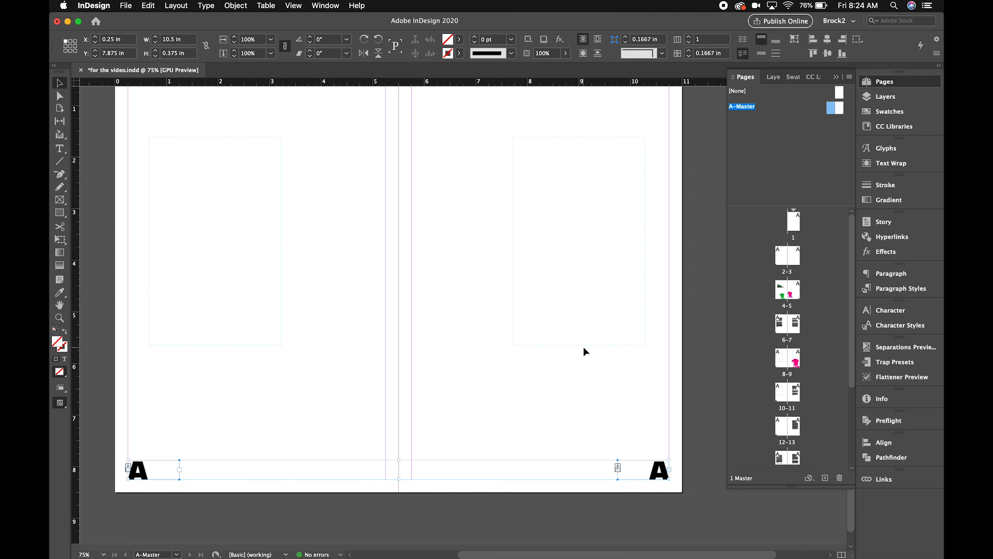
{"action": "key", "text": "Delete"}
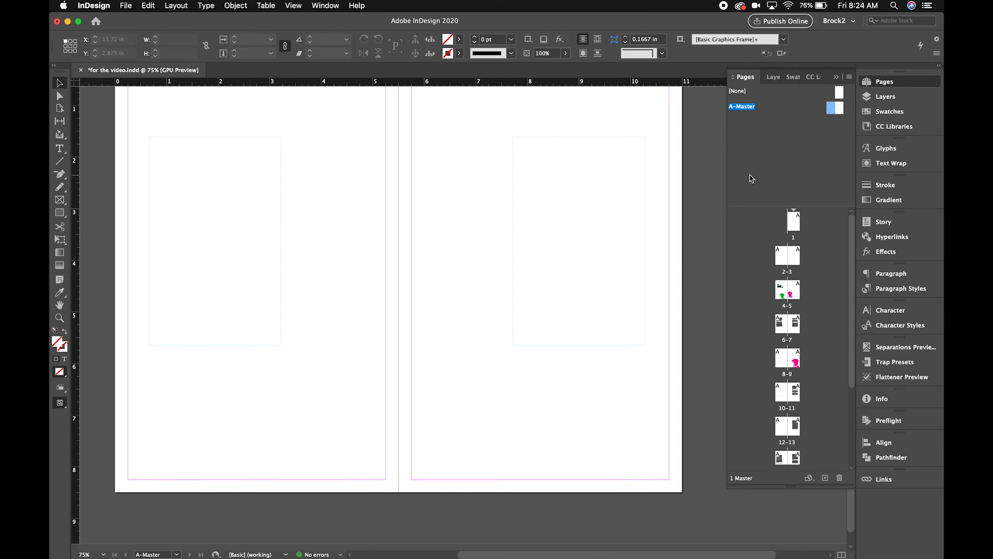
Create a new layer above Layer 1 and paste the page number frames in place on it.
{"action": "left_click", "coordinate": [886, 98]}
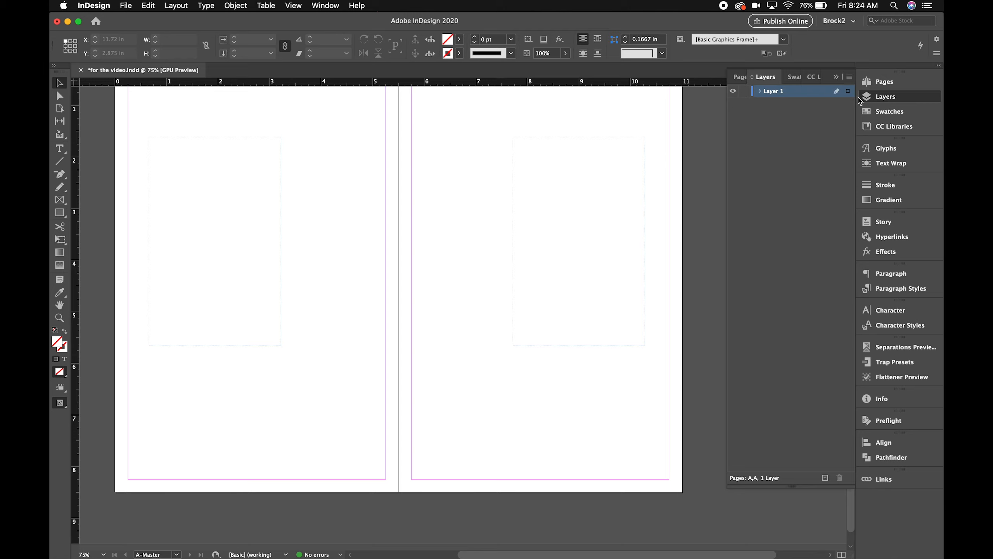
{"action": "left_click", "coordinate": [826, 478]}
{"action": "left_click", "coordinate": [150, 5]}
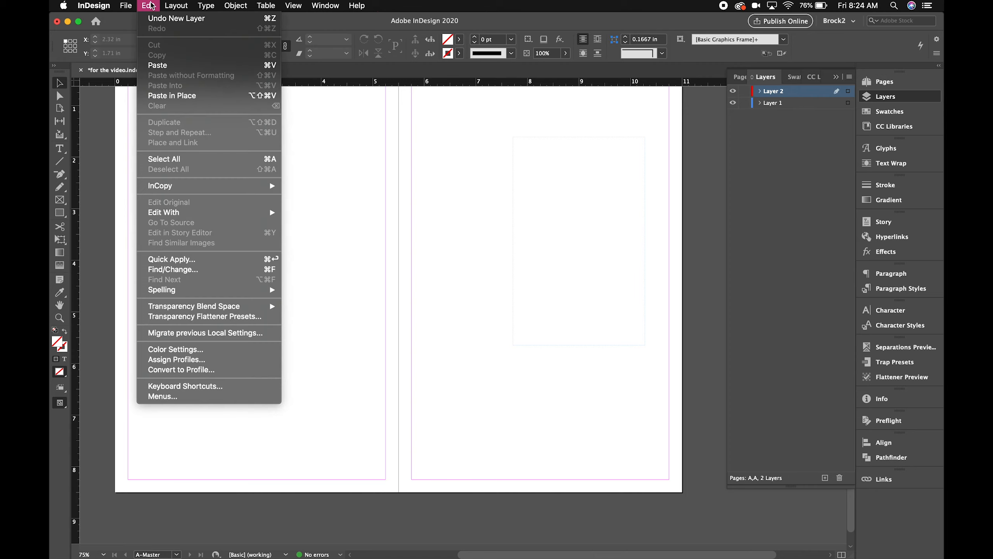
{"action": "left_click", "coordinate": [174, 97]}
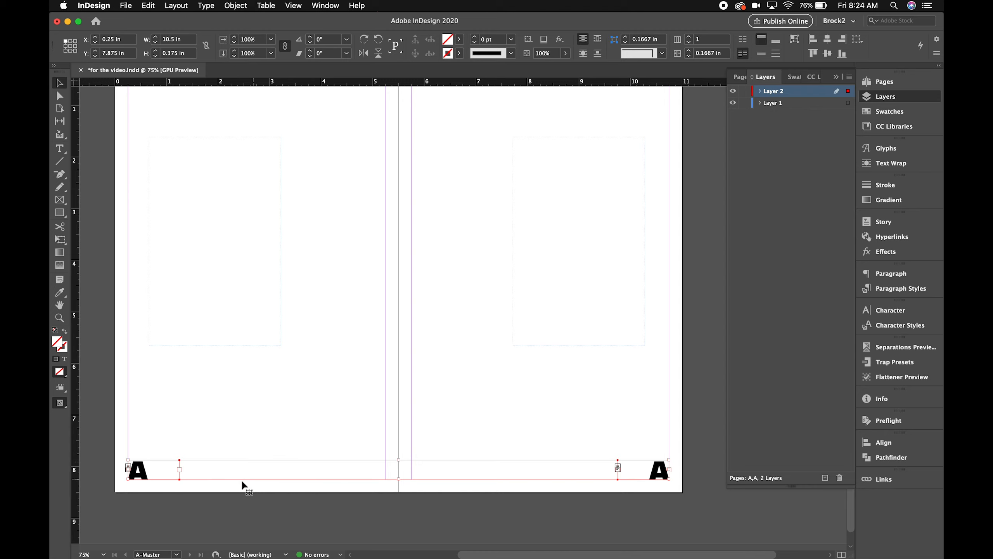
{"action": "left_click", "coordinate": [350, 391]}
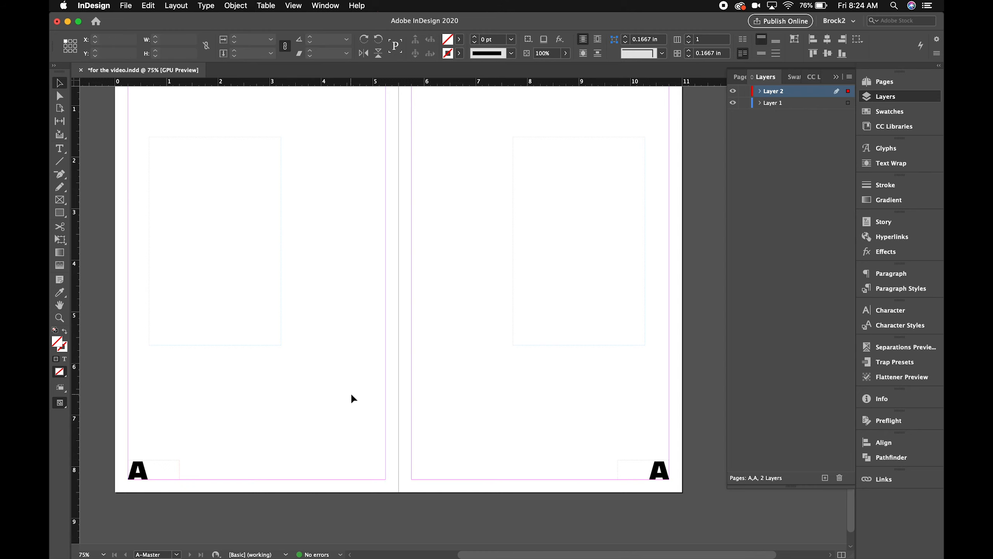
Inspect the page numbers on the 8–9 spread alongside the layer list, and try to select page 8's number frame.
{"action": "left_click", "coordinate": [890, 83]}
{"action": "double_click", "coordinate": [794, 361]}
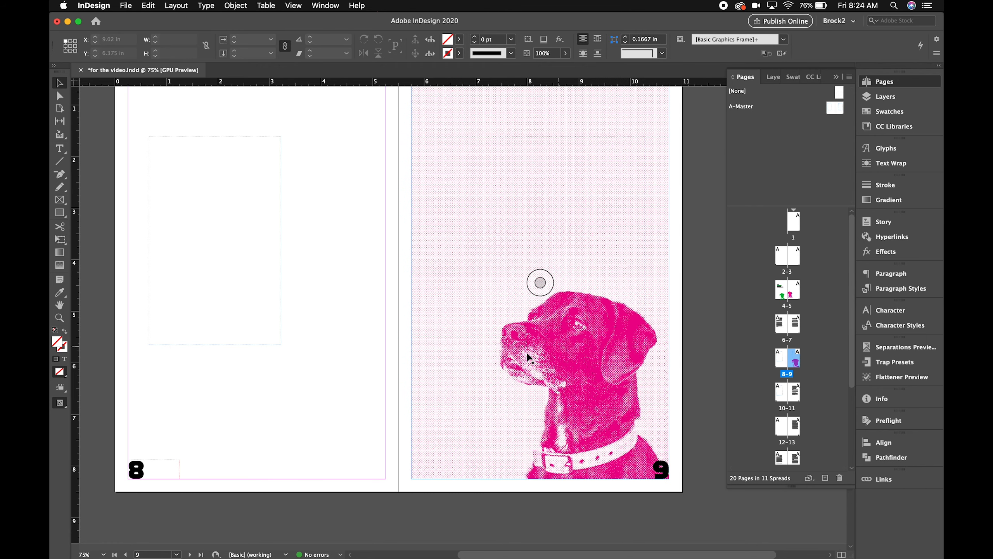
{"action": "left_click", "coordinate": [885, 82]}
{"action": "left_click", "coordinate": [886, 96]}
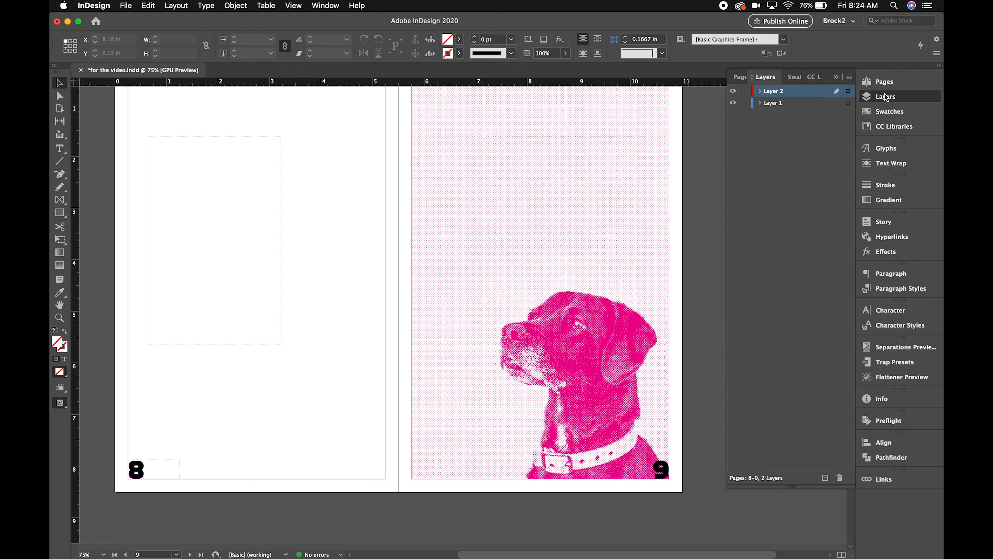
{"action": "left_click", "coordinate": [744, 91]}
{"action": "left_click", "coordinate": [540, 282]}
{"action": "left_click_drag", "start_coordinate": [121, 440], "coordinate": [219, 511]}
{"action": "left_click", "coordinate": [886, 83]}
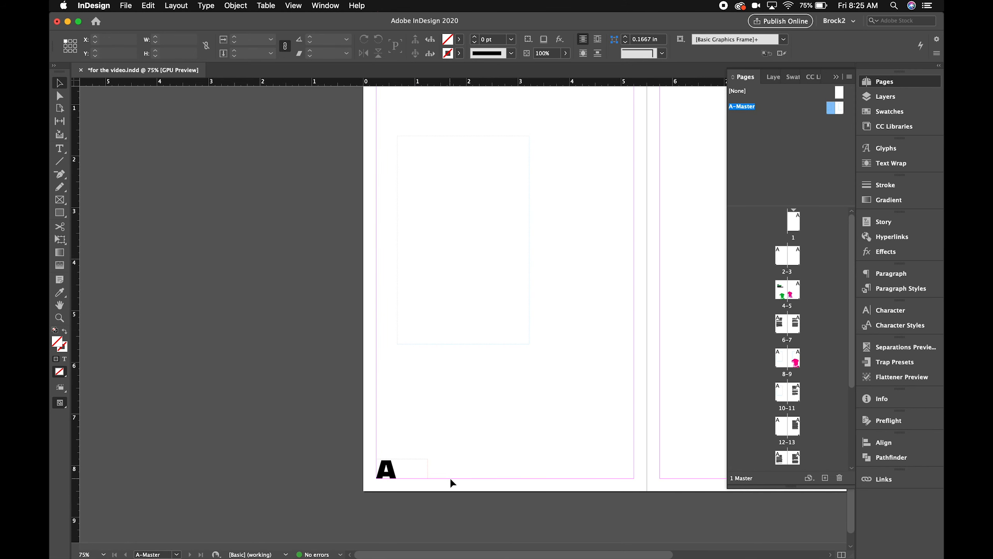
Review page 9's number over the dog image and the page numbering on the 4–5 spread.
{"action": "double_click", "coordinate": [794, 360]}
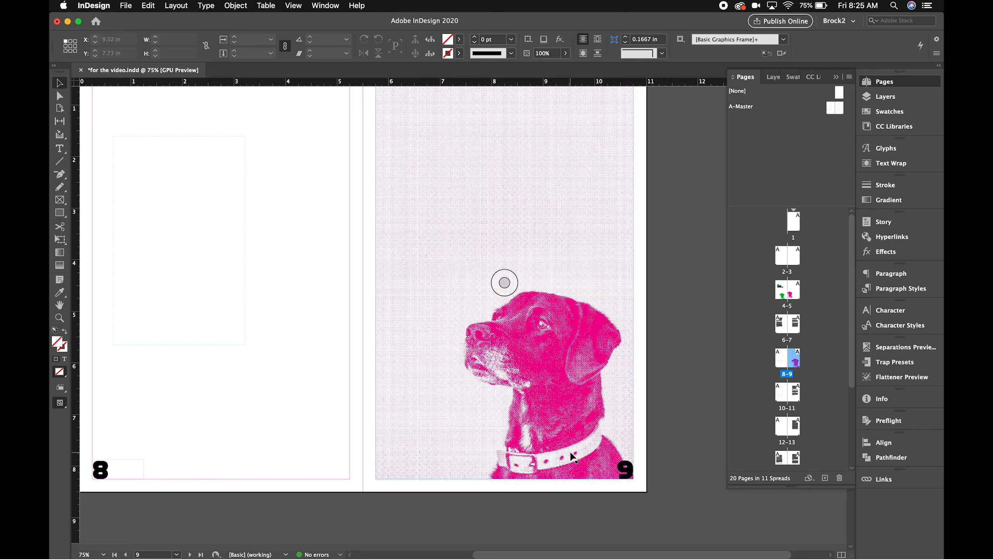
{"action": "scroll", "coordinate": [645, 195], "scroll_direction": "up", "scroll_amount": 10}
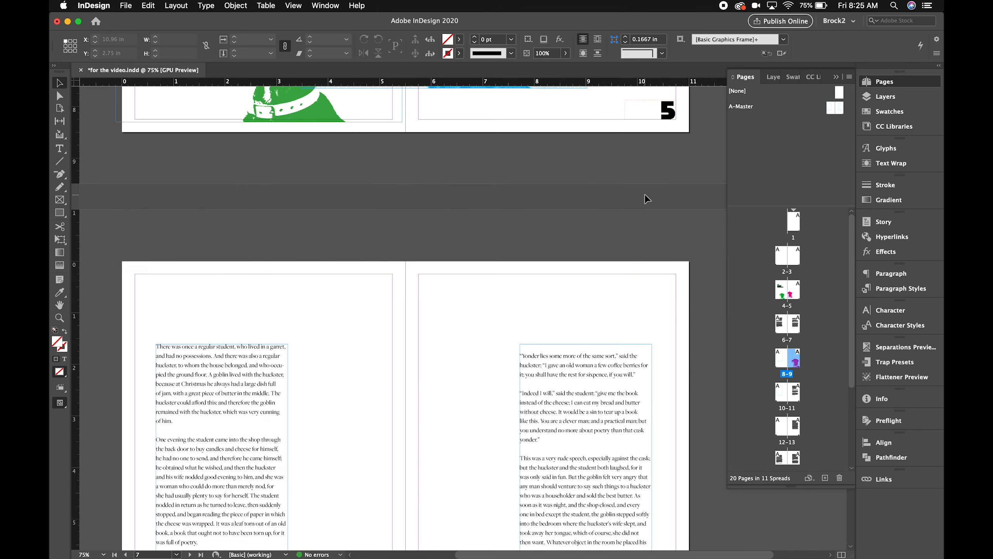
{"action": "scroll", "coordinate": [645, 197], "scroll_direction": "up", "scroll_amount": 10}
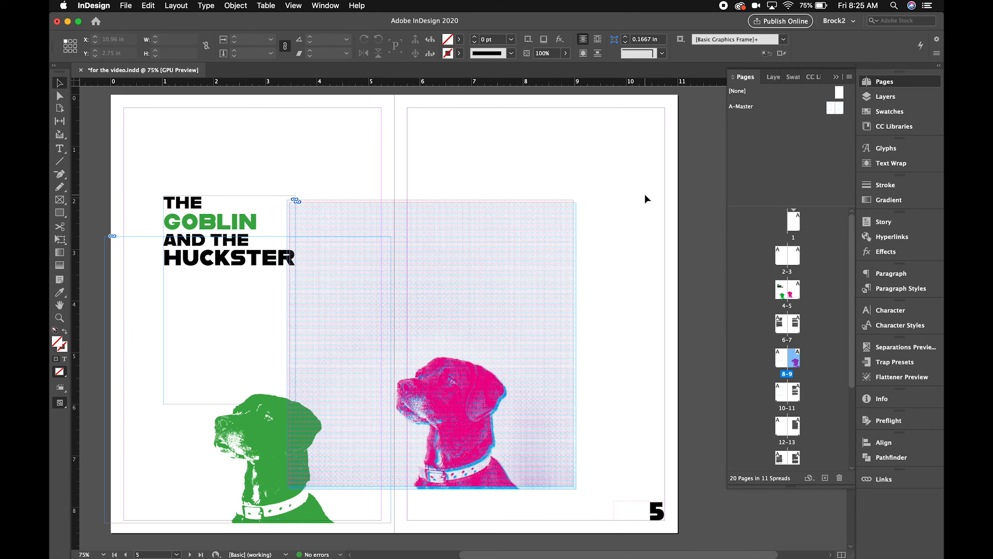
{"action": "scroll", "coordinate": [645, 196], "scroll_direction": "left", "scroll_amount": 1}
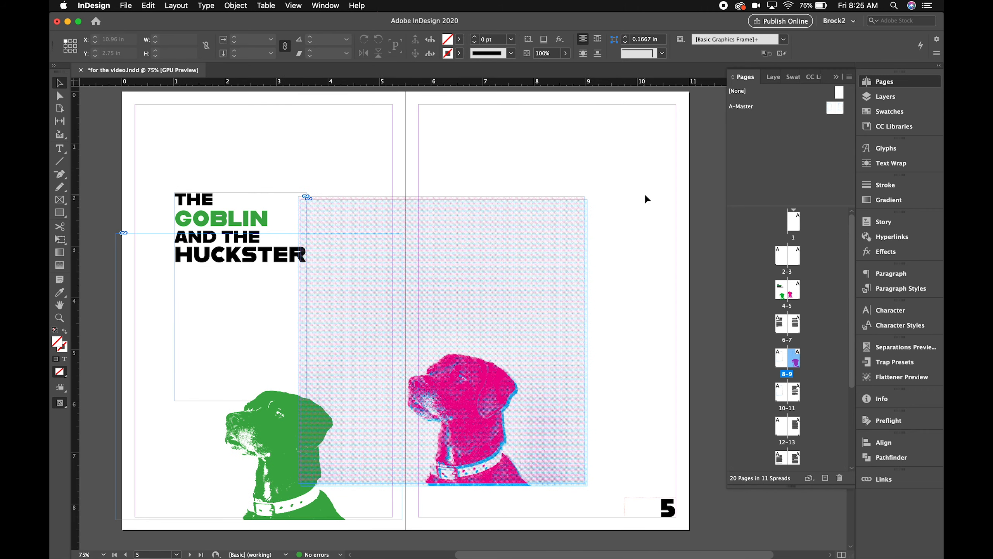